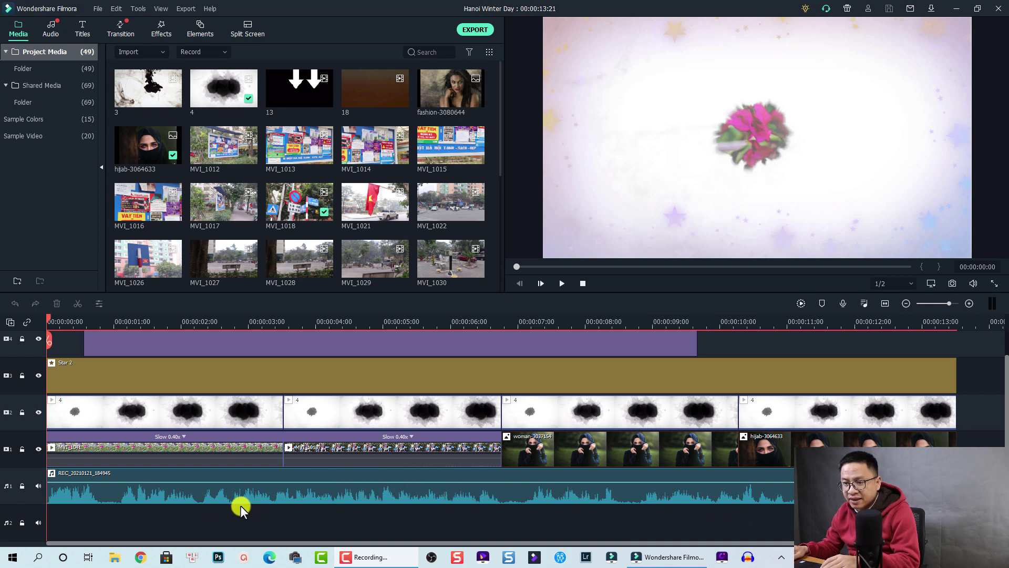
# Select the earlier voiceover clip on the timeline before recording.
pyautogui.click(218, 490)
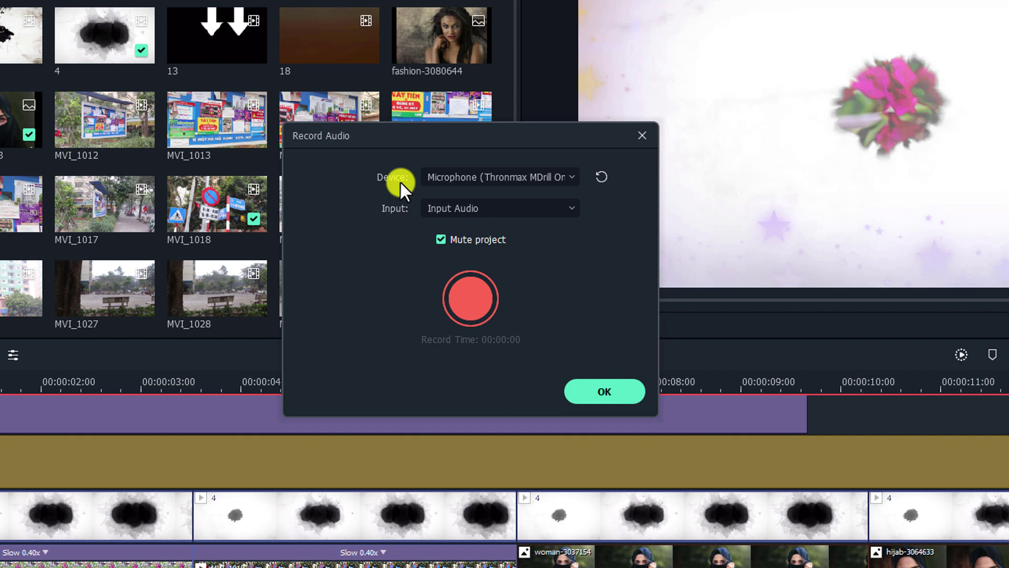
# Choose Microphone (Thronmax MDrill One Pro) as the recording device.
pyautogui.click(448, 176)
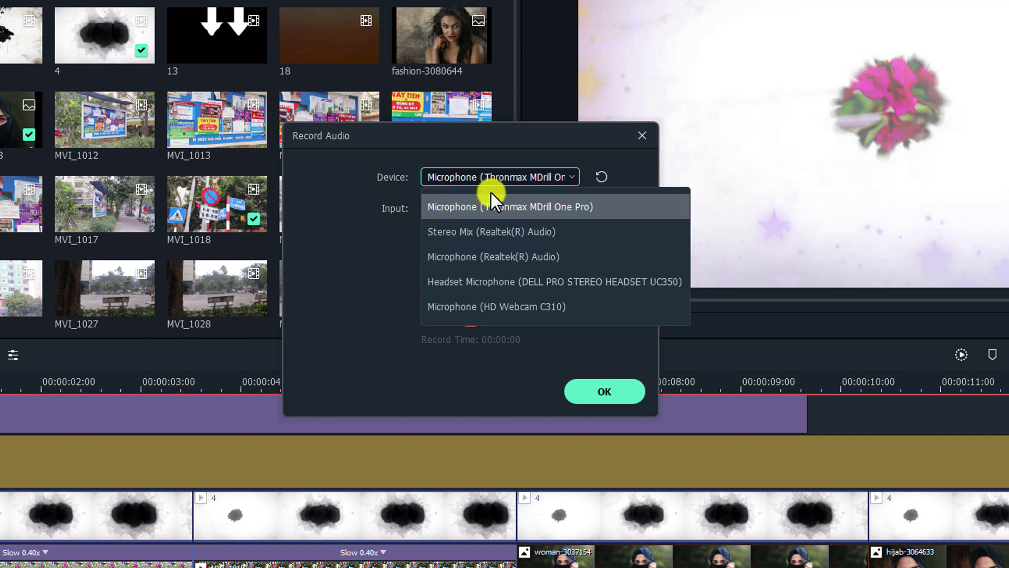
pyautogui.click(457, 206)
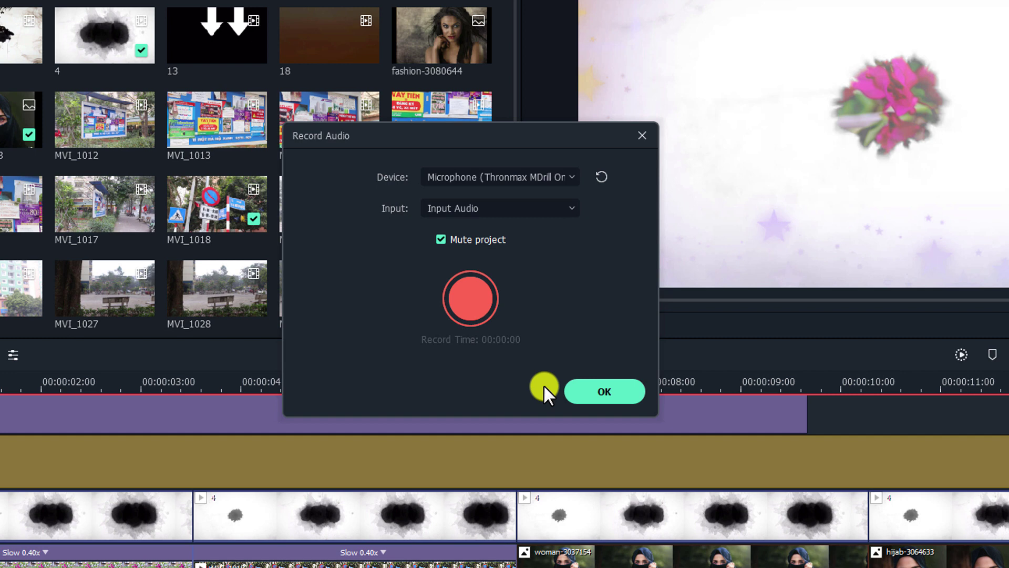
# Start recording the new voiceover from the microphone.
pyautogui.click(474, 312)
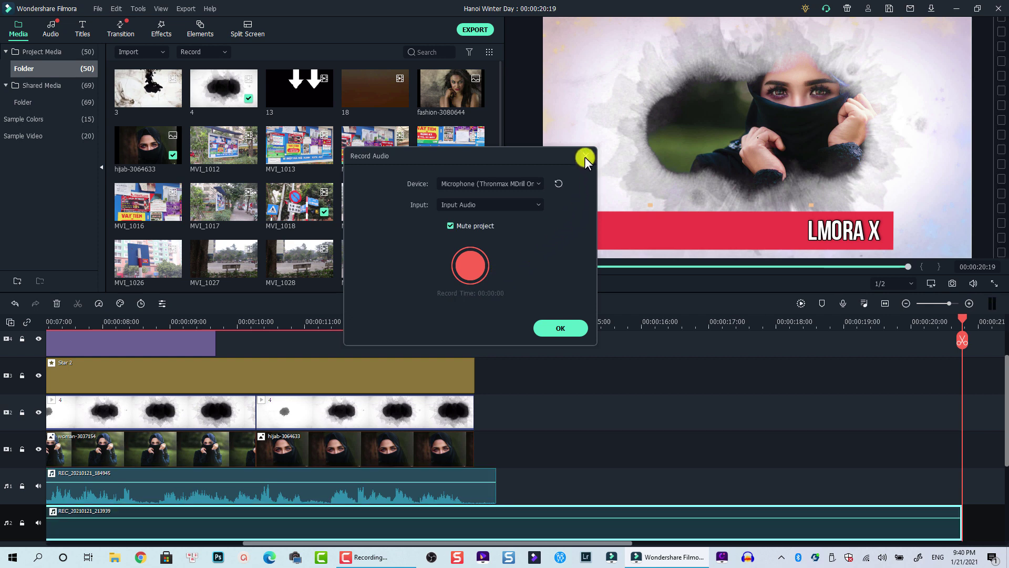
# Keep the recording and close the Record Audio window with OK.
pyautogui.click(562, 327)
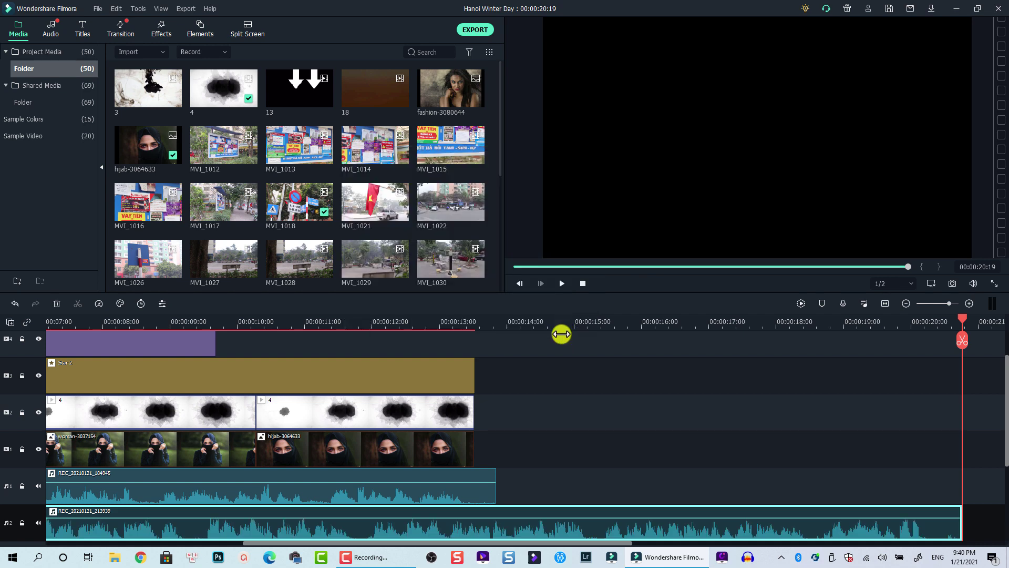
pyautogui.scroll(-2, 441, 479)
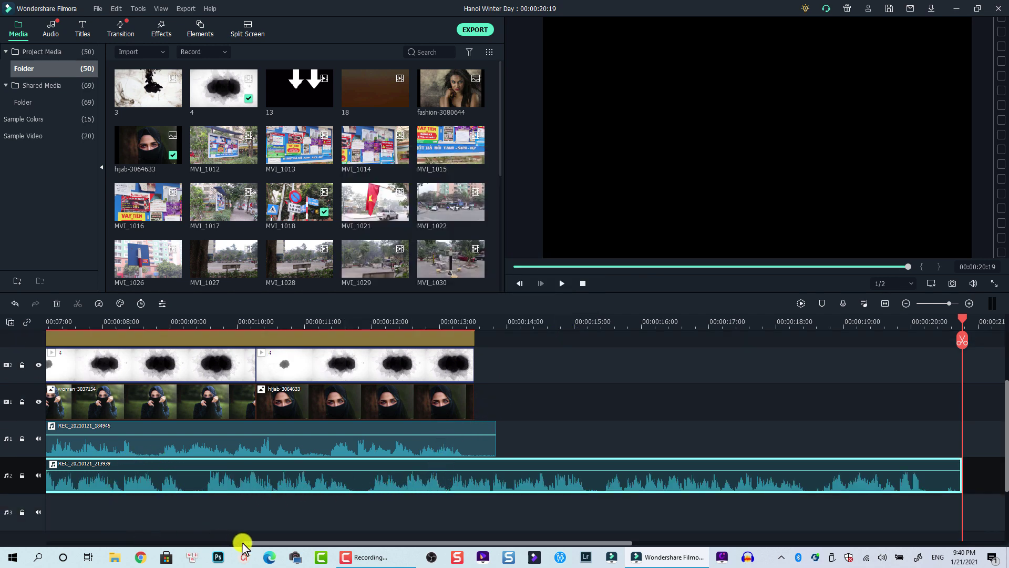
pyautogui.moveTo(257, 544); pyautogui.dragTo(38, 546)
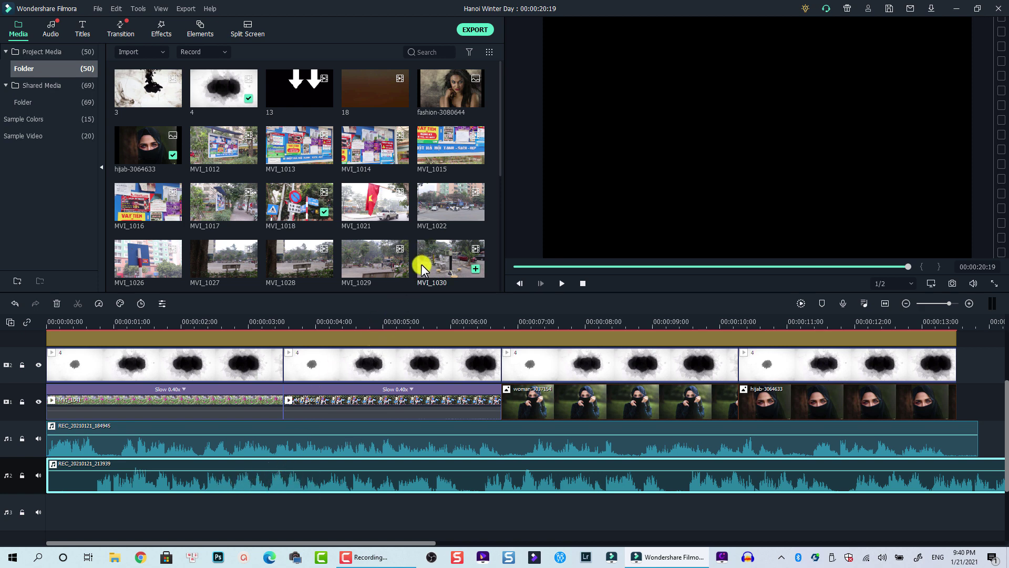
pyautogui.scroll(-5, 489, 211)
pyautogui.scroll(-2, 486, 212)
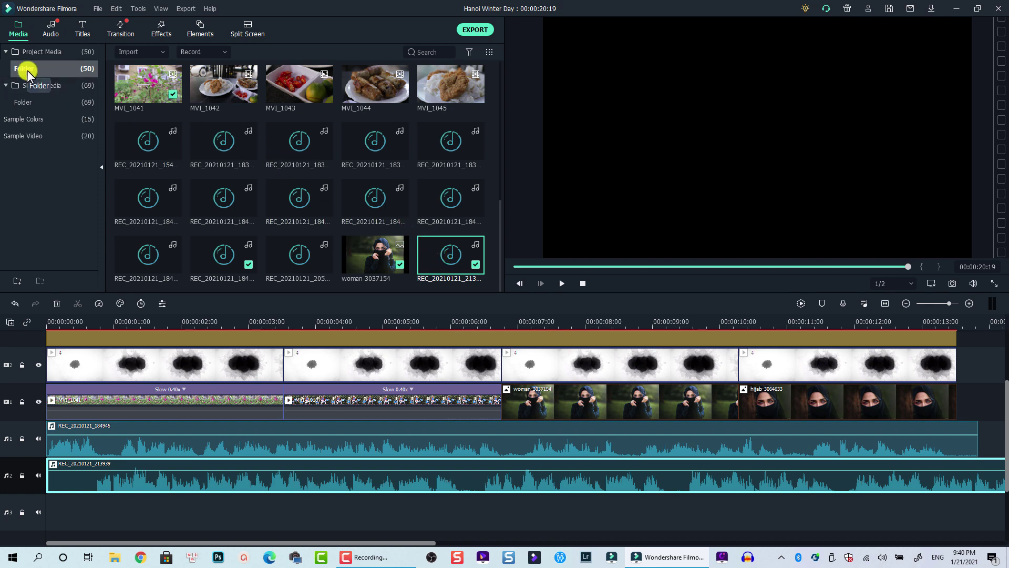
pyautogui.moveTo(450, 255)
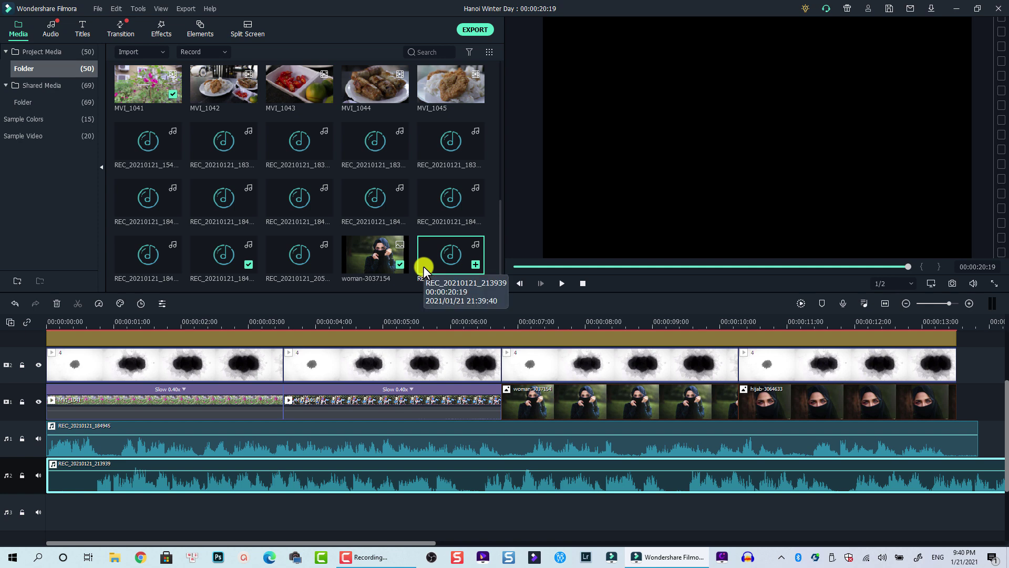
# Reveal the REC_20210121_213939 recording's file in its Voiceover folder.
pyautogui.rightClick(423, 269)
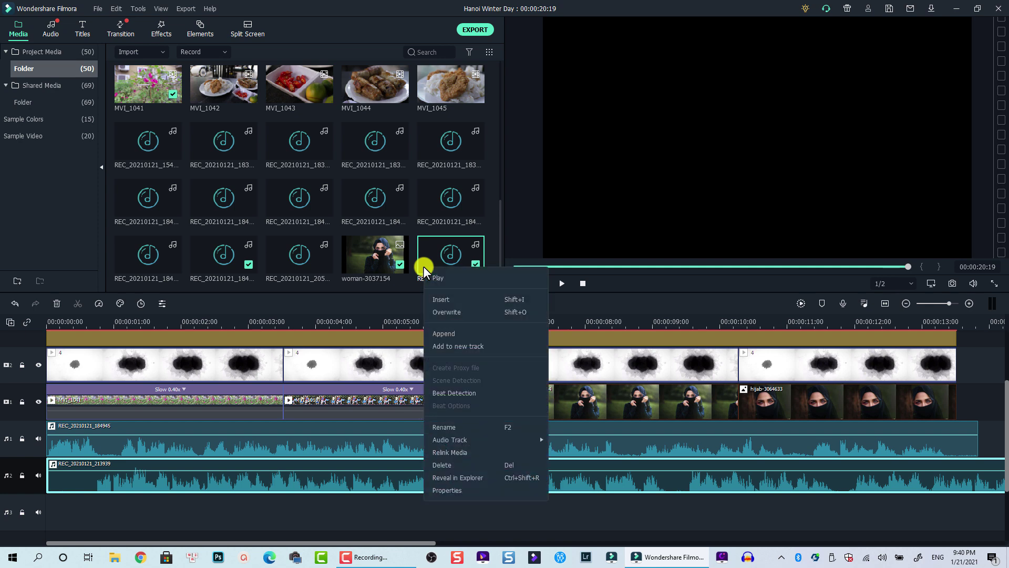
pyautogui.click(460, 477)
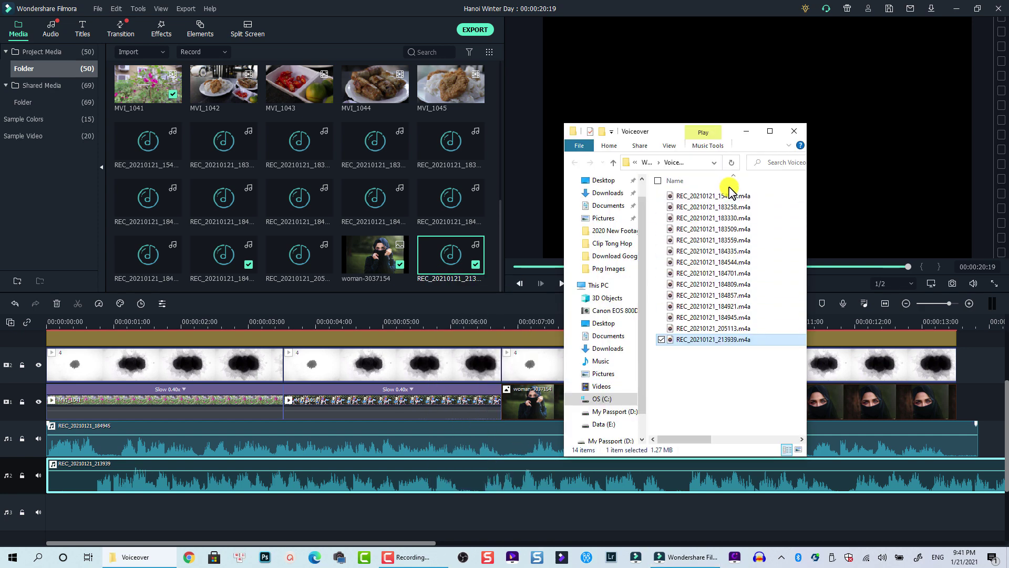
# View the Voiceover folder full-screen, then return to Filmora.
pyautogui.click(770, 132)
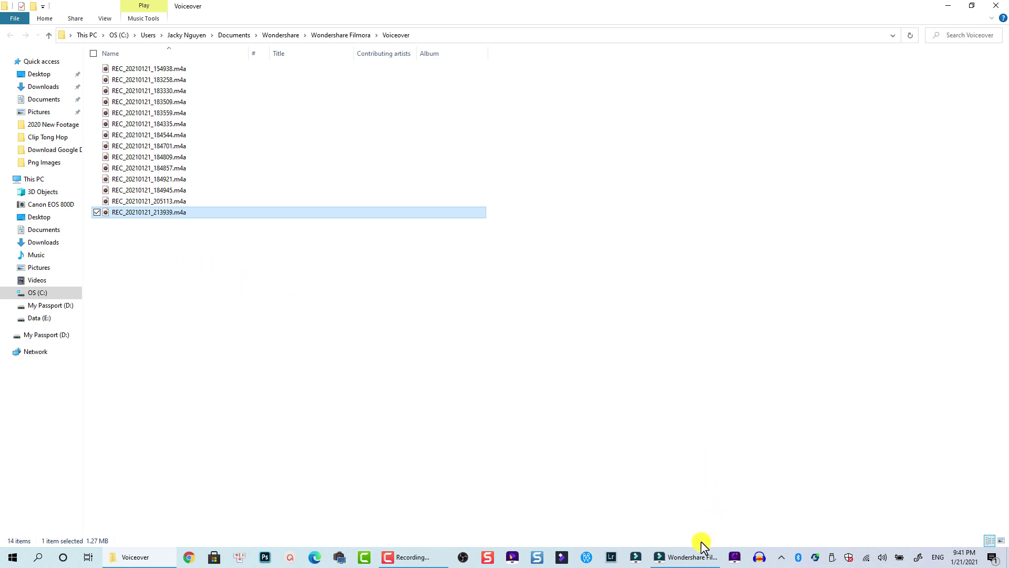
pyautogui.click(694, 558)
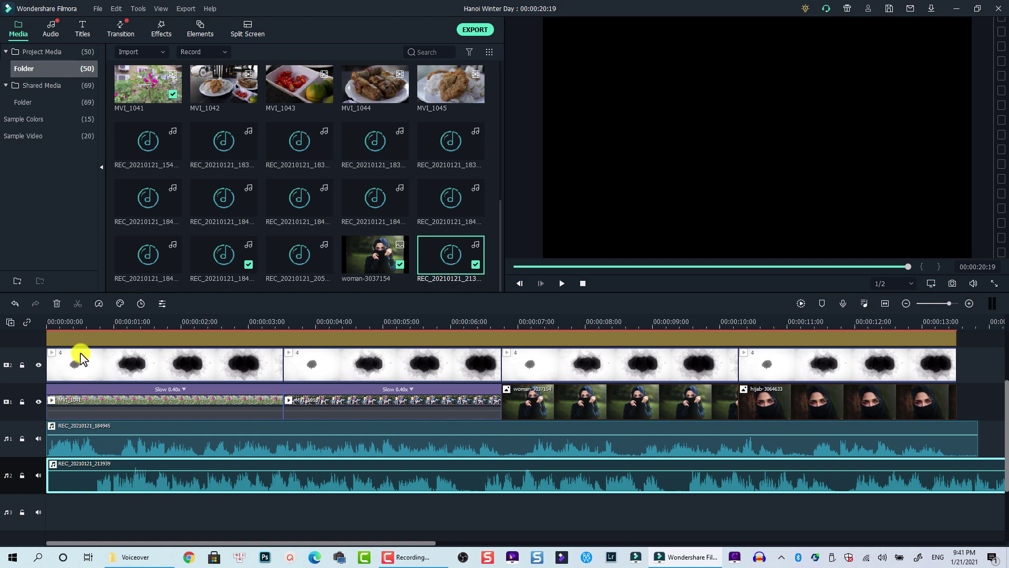
pyautogui.scroll(3, 79, 364)
pyautogui.scroll(2, 72, 369)
pyautogui.moveTo(748, 356); pyautogui.dragTo(277, 522)
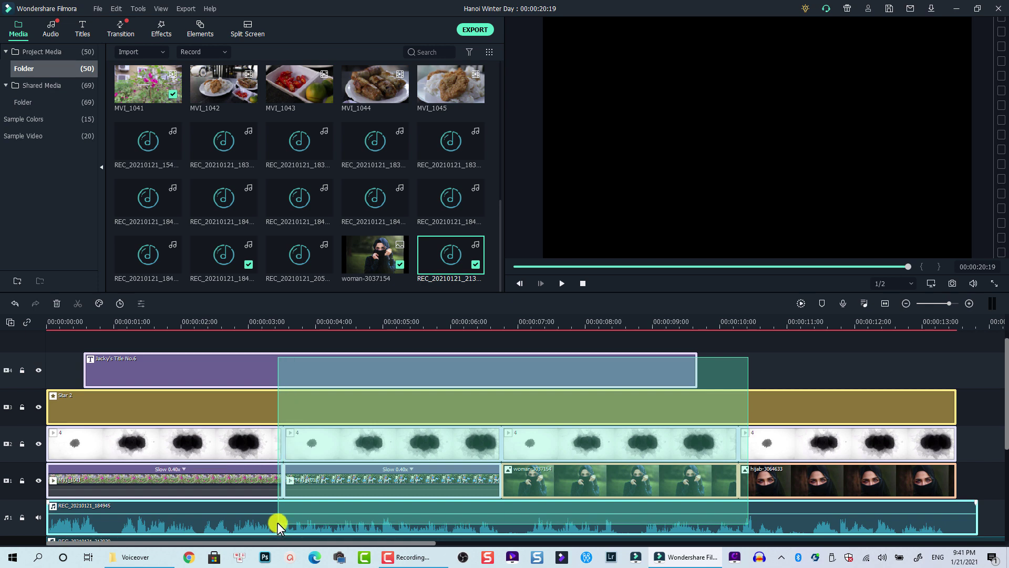
# Delete the selected title, image, video and old voiceover clips.
pyautogui.press('Delete')
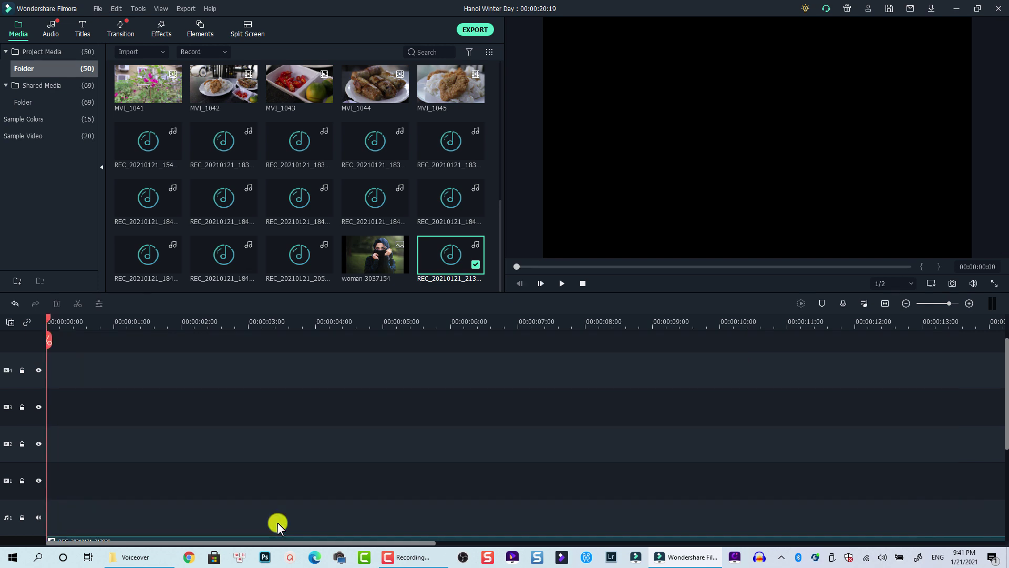
pyautogui.scroll(-2, 270, 486)
pyautogui.scroll(-2, 255, 478)
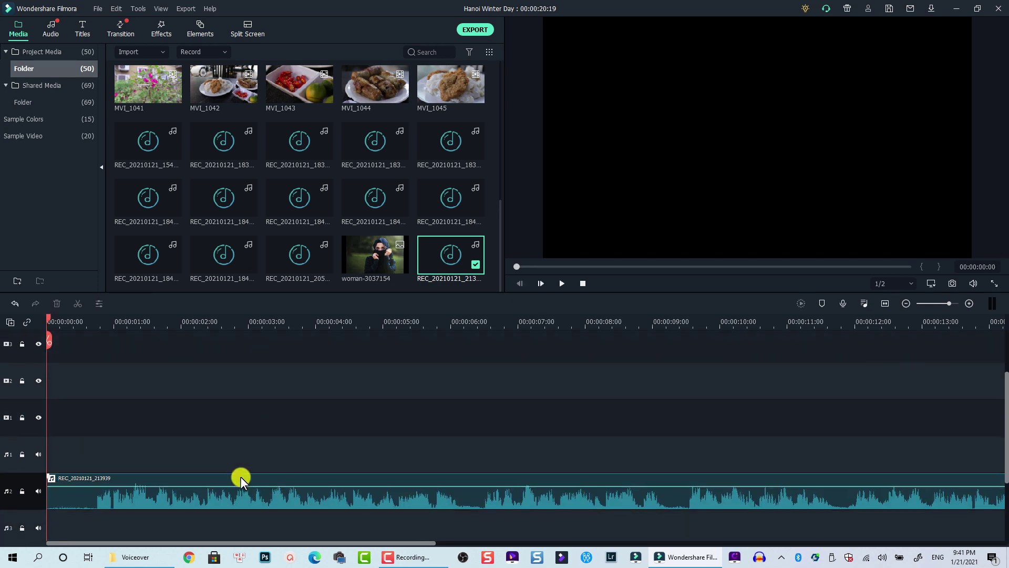
pyautogui.moveTo(293, 495)
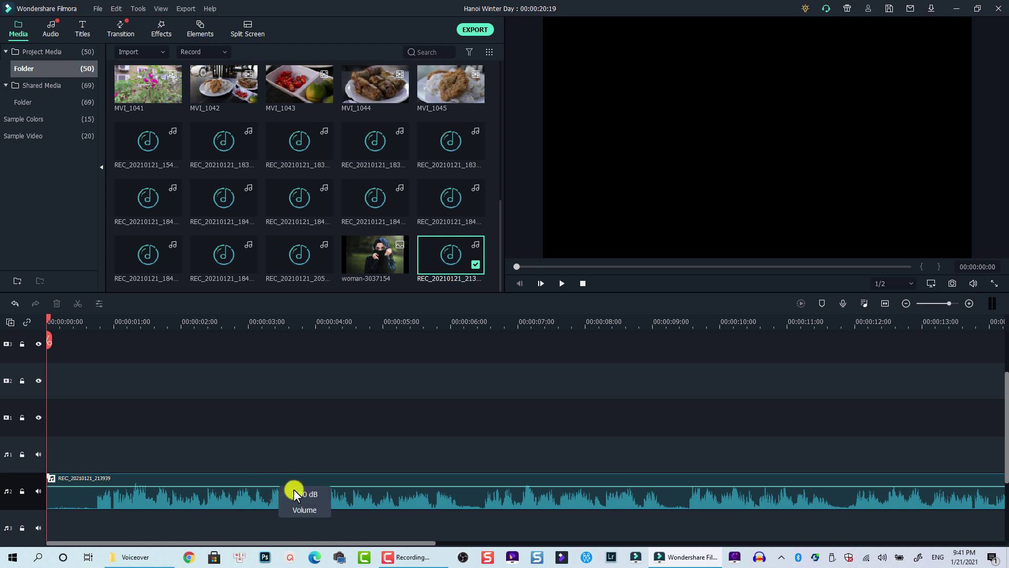
# Play back the lone REC_20210121_213939 voiceover from the start.
pyautogui.press('space')
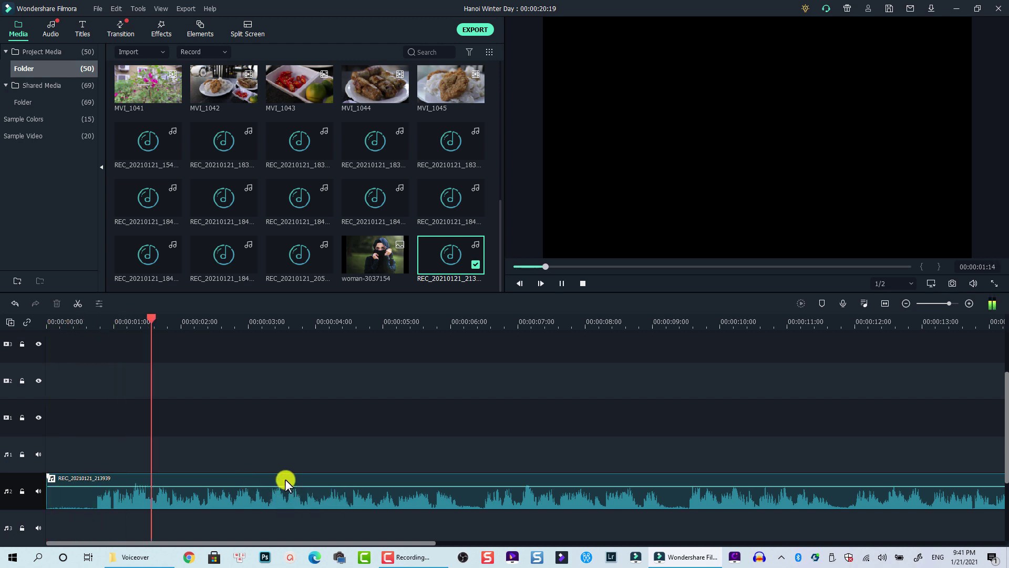